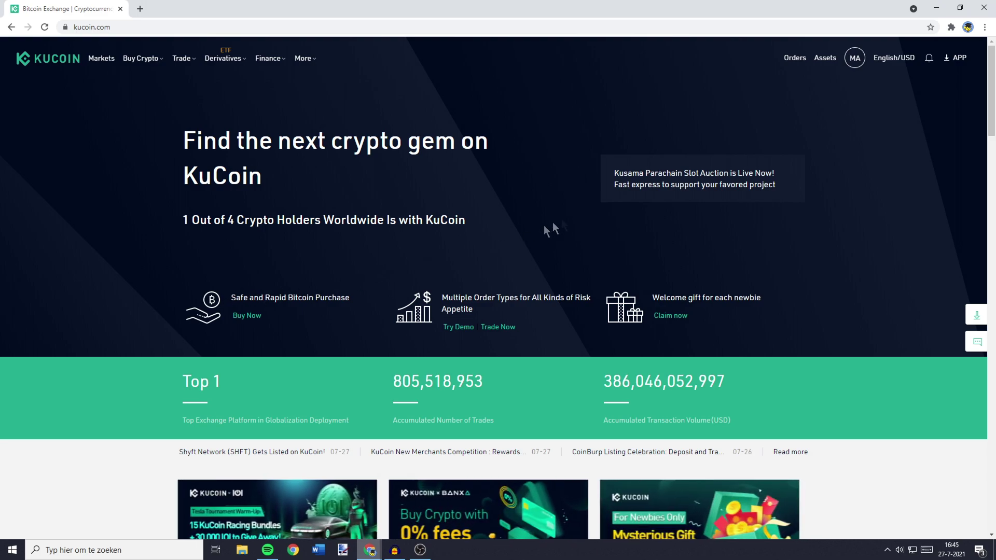
Filter the Main Account coins by 'inu' and open the SHIBA INU withdrawal form
mouse_move(828, 63)
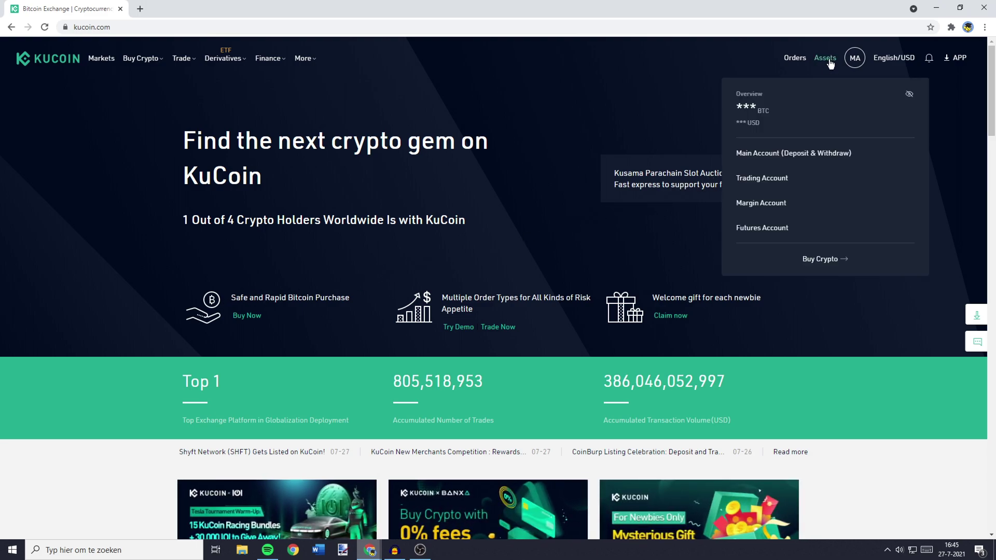
click(782, 154)
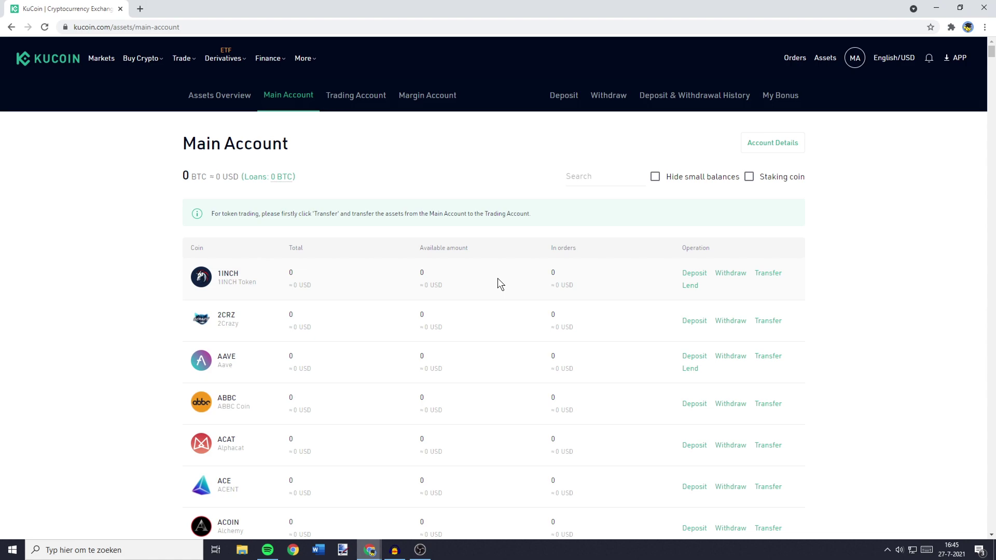
click(581, 181)
text(inu)
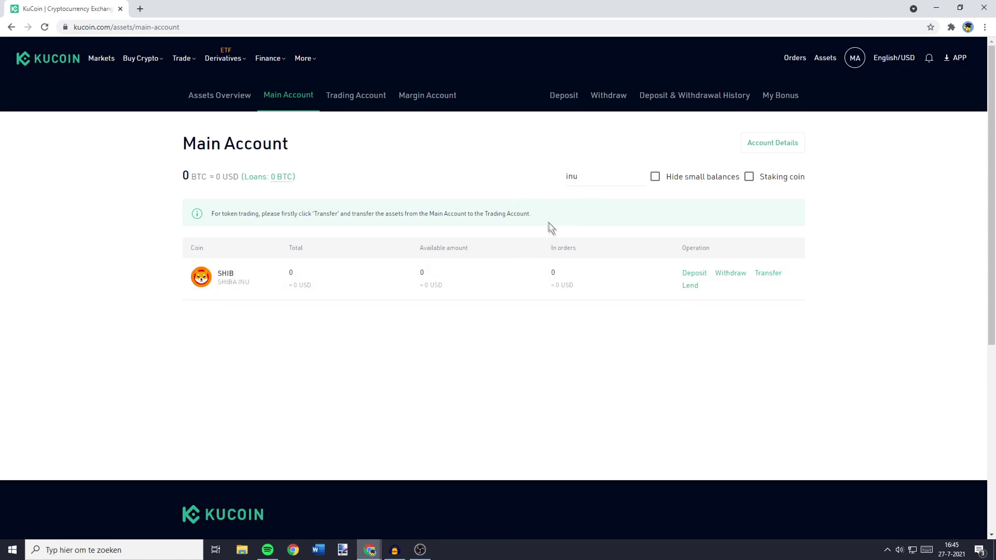
double_click(693, 247)
click(691, 248)
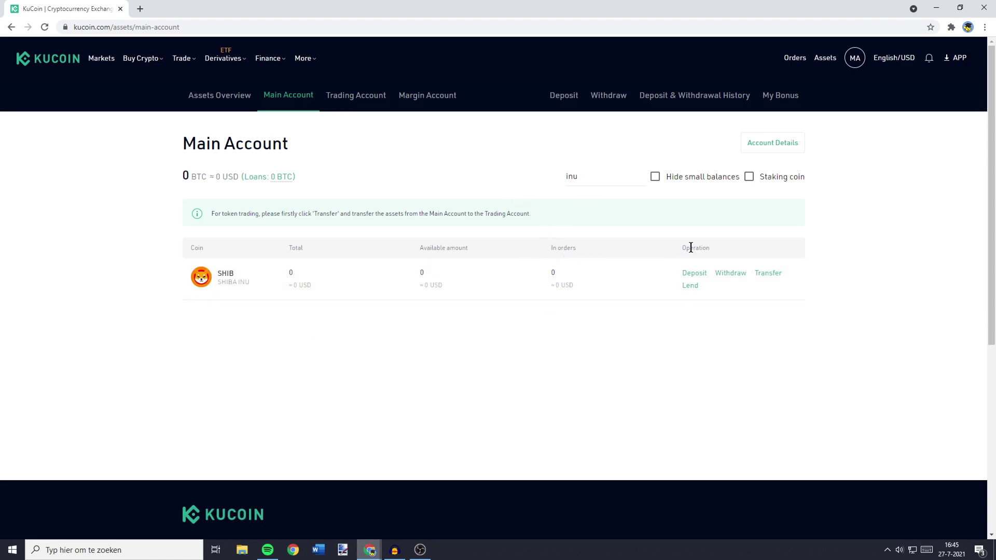
click(730, 275)
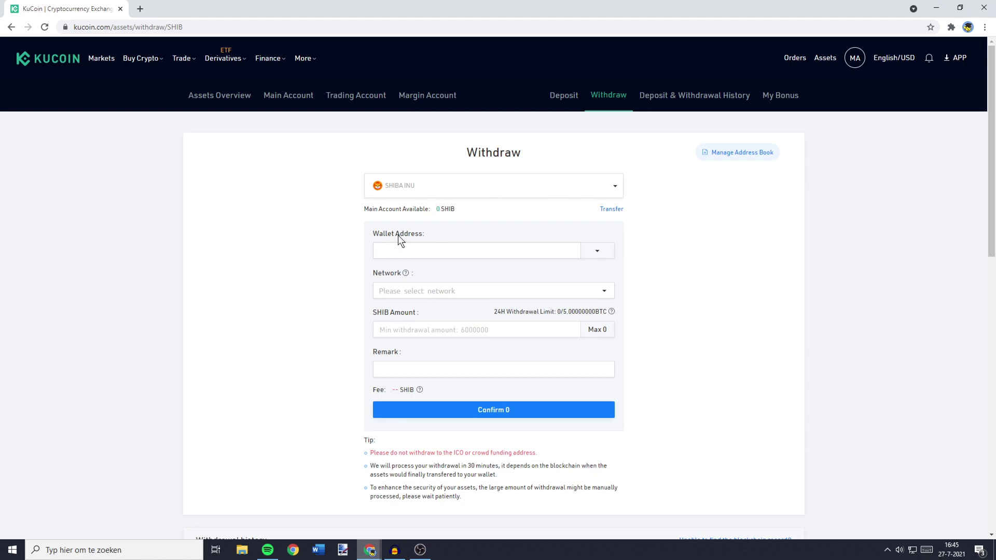
Open MetaMask in an expanded browser tab on Ethereum Mainnet
click(951, 29)
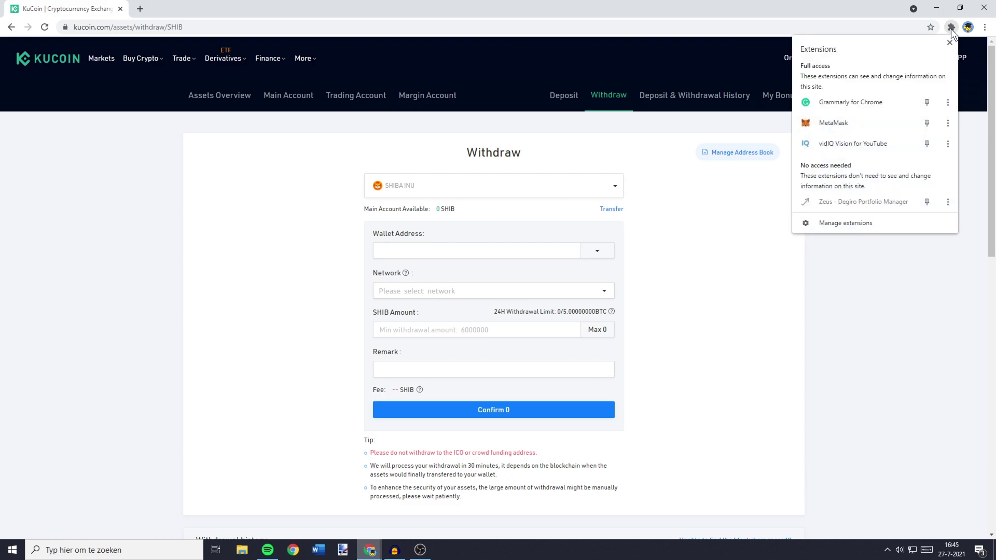
click(843, 123)
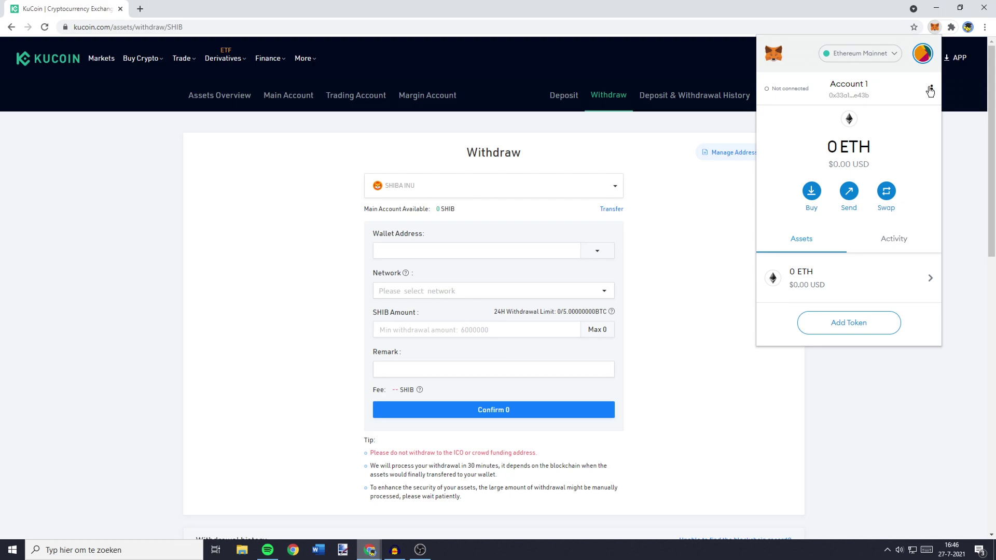
click(932, 89)
click(885, 112)
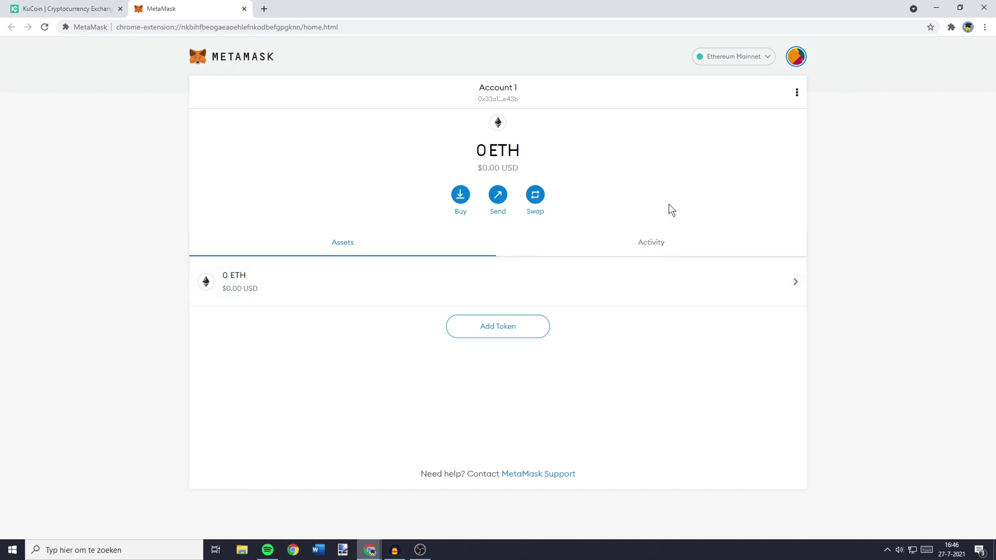
click(736, 58)
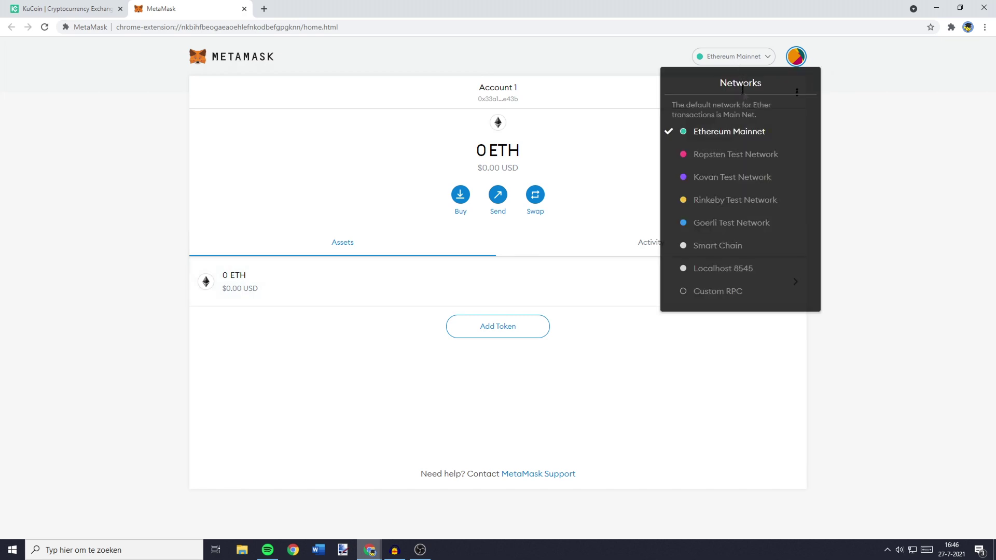
click(721, 134)
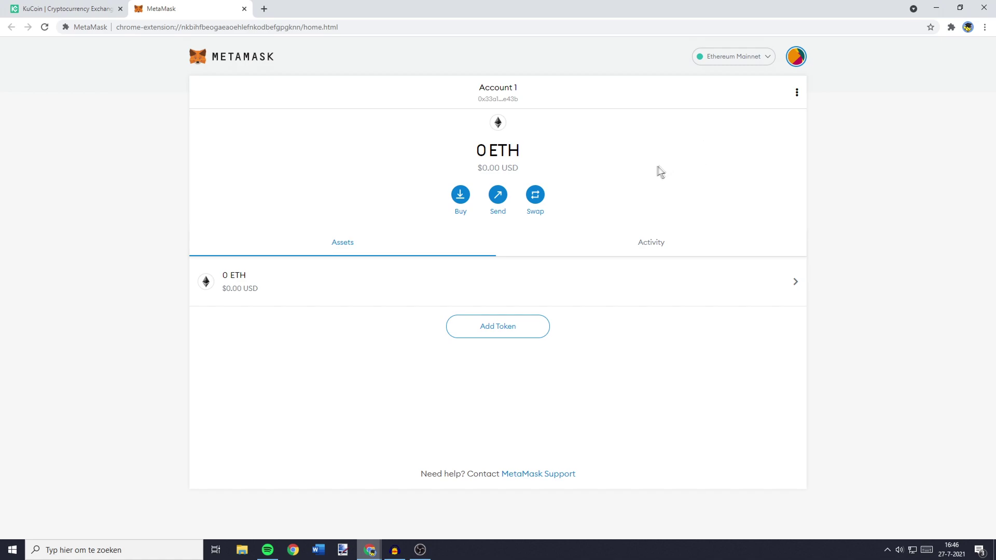
Bring up MetaMask's Custom Token form with the contract address field ready
click(499, 325)
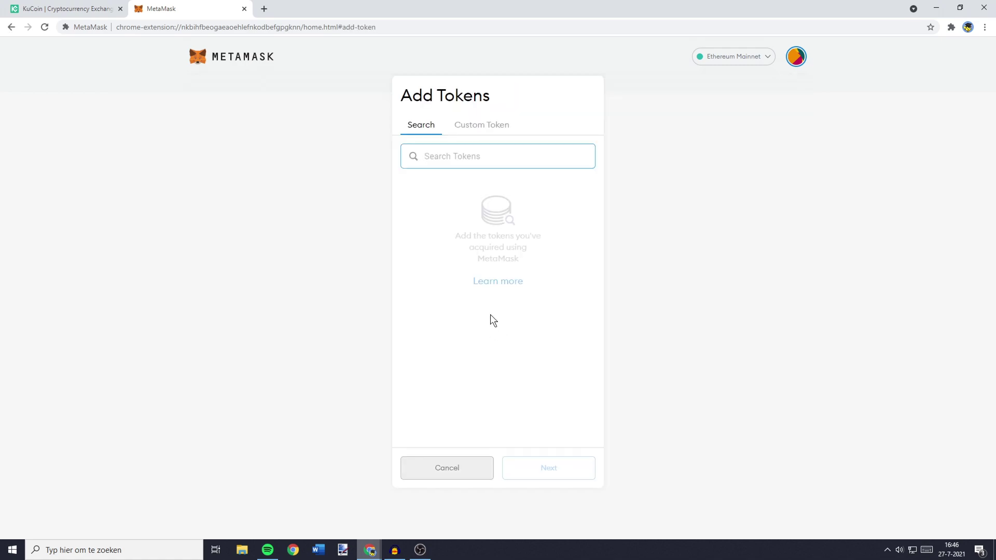
click(481, 133)
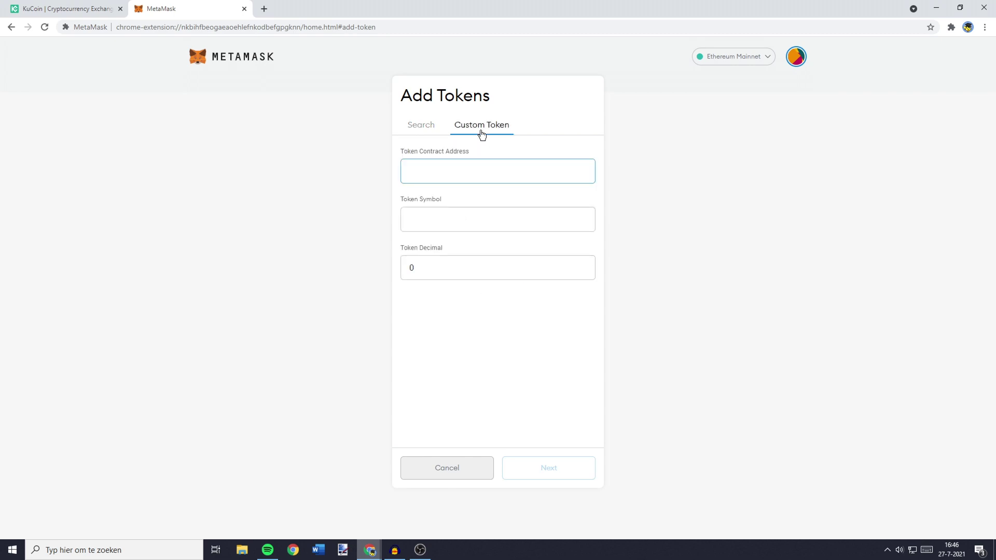
drag(400, 152, 468, 152)
click(468, 151)
Search CoinMarketCap for 'shiba' and copy SHIBA INU's Ethereum contract address
click(264, 7)
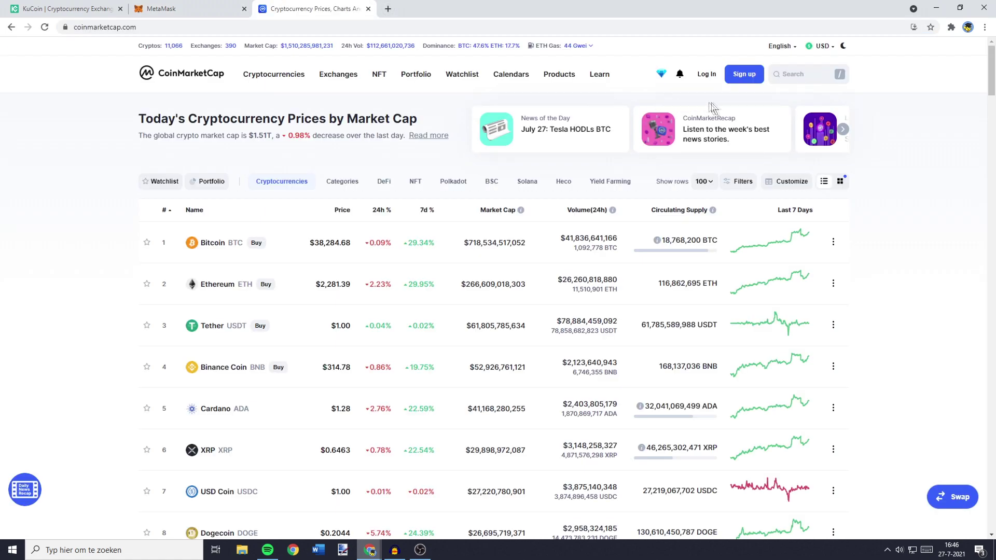
click(814, 74)
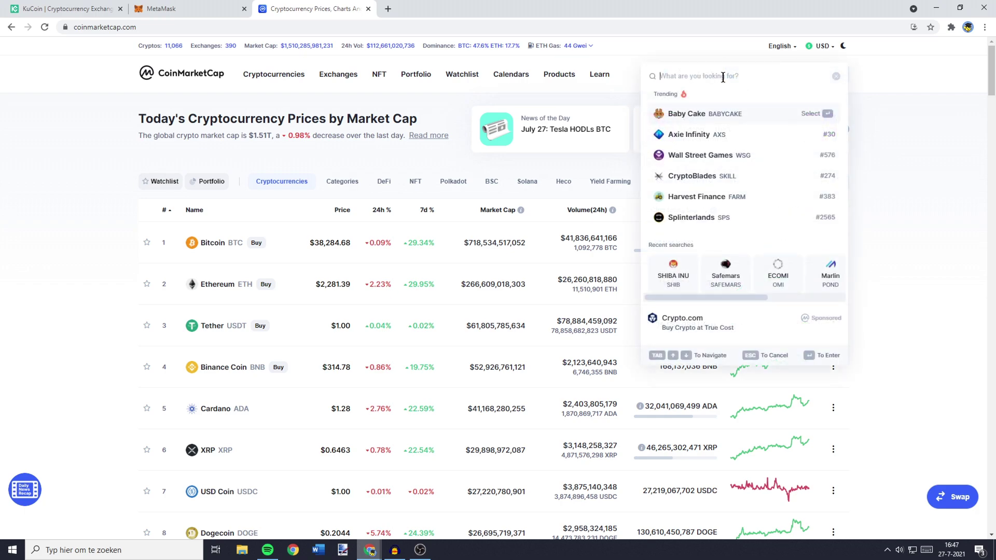
text(shiba i)
key(Return)
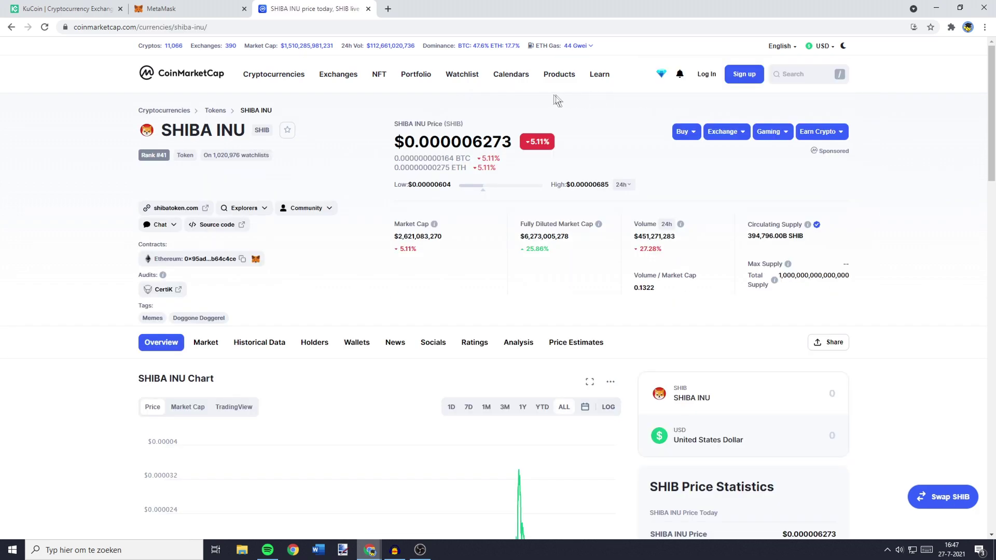
double_click(145, 244)
click(146, 246)
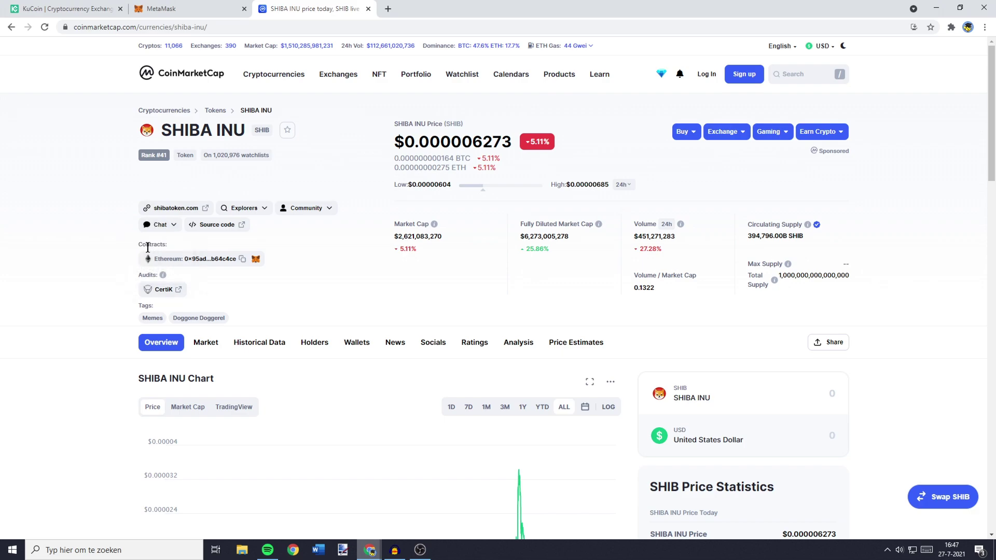
click(243, 260)
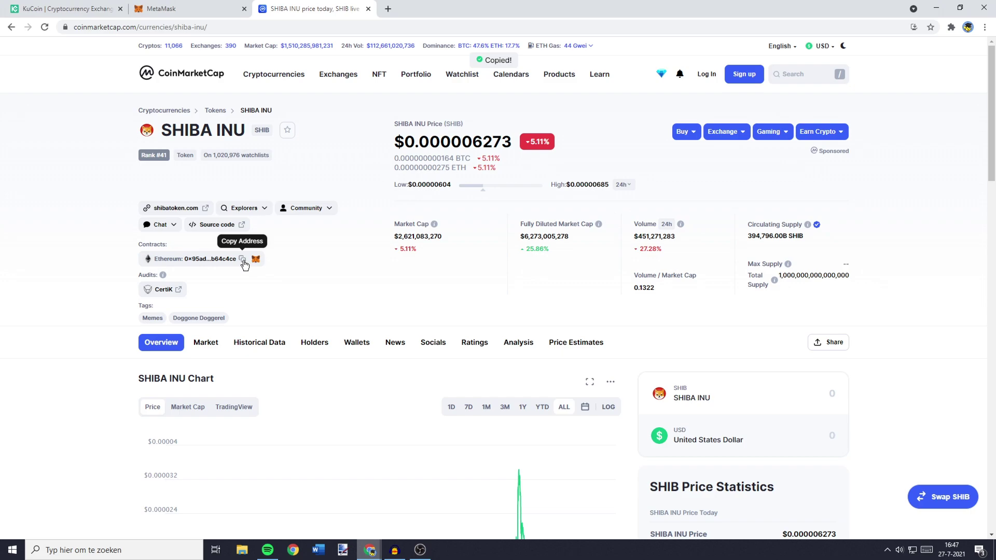
Paste the SHIB contract address as a custom token, add it, and return to Account 1
click(192, 8)
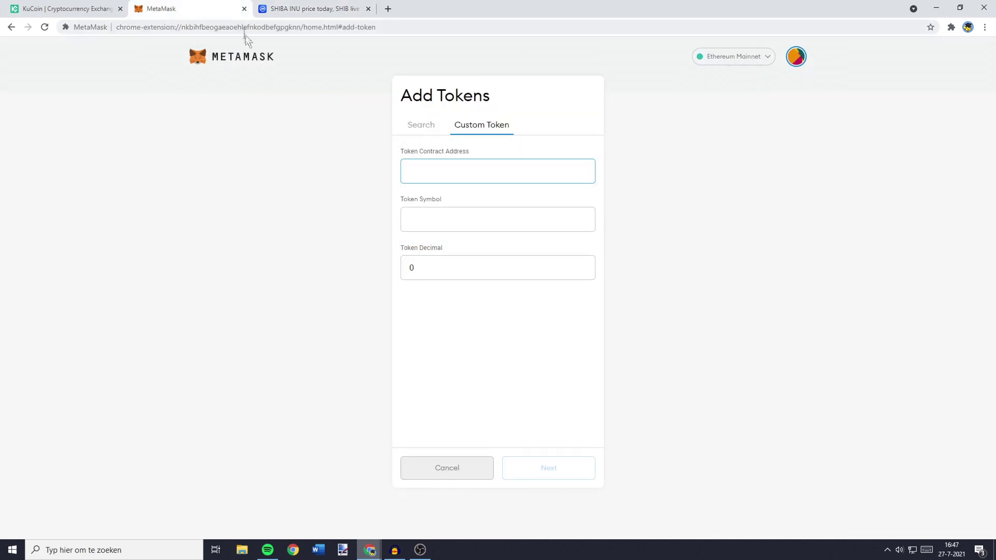
key(ctrl+v)
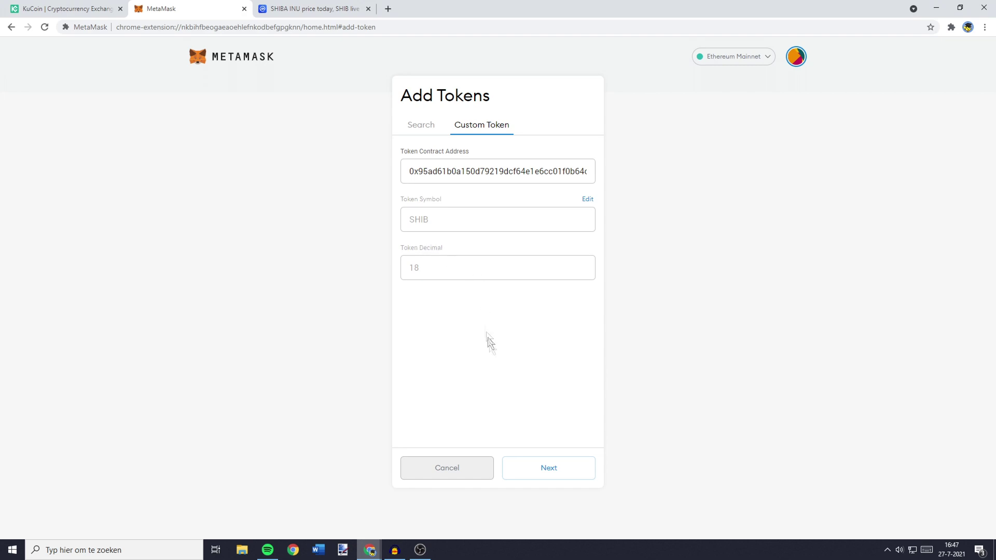
click(545, 472)
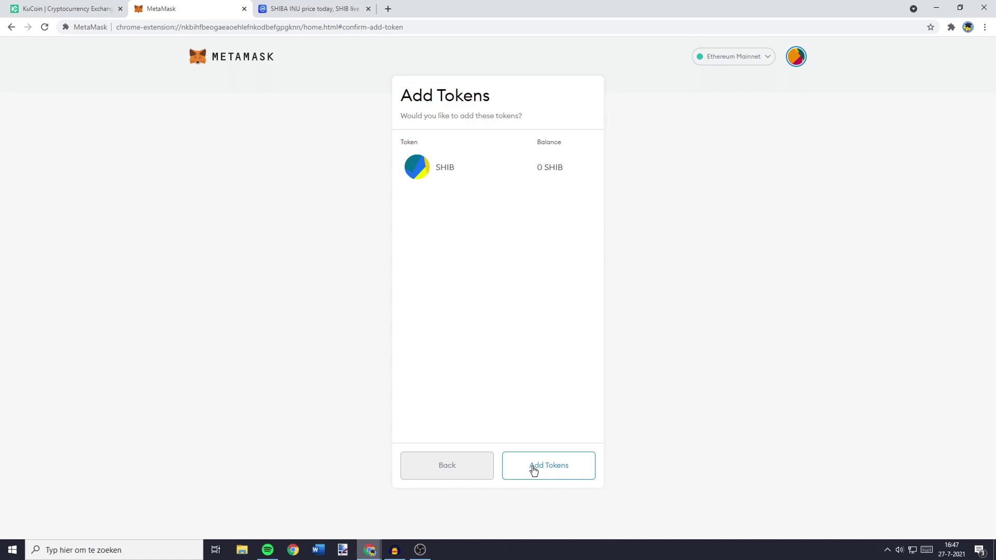
click(546, 472)
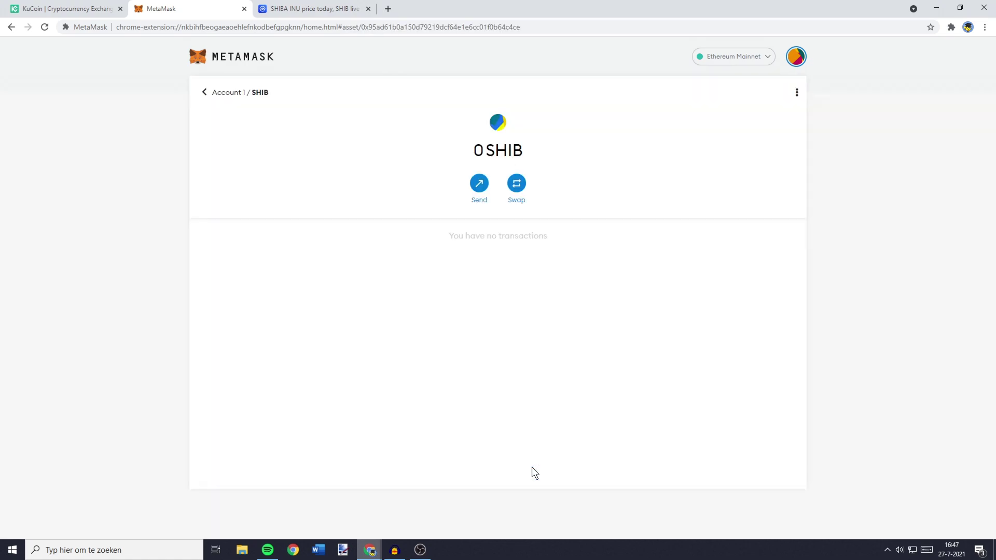
click(221, 97)
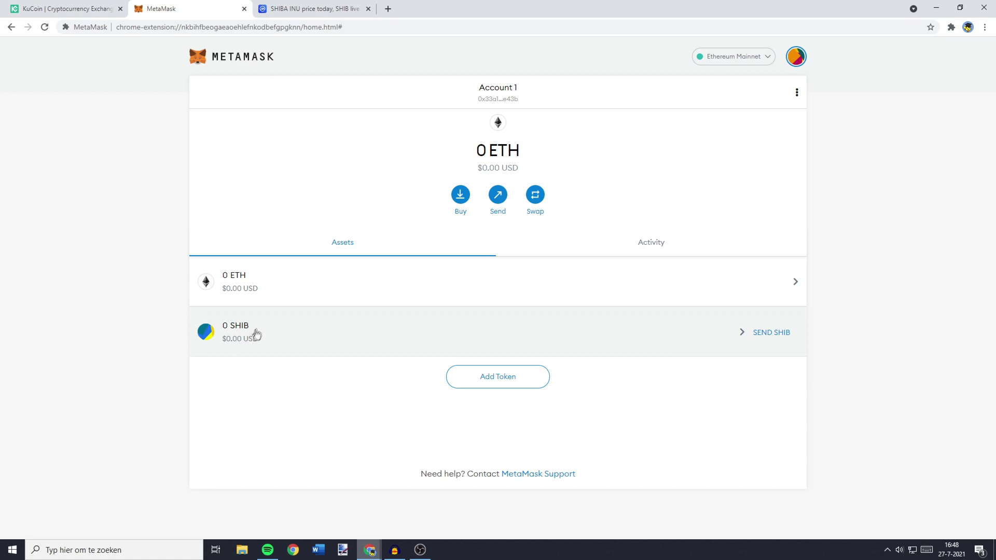
Add SHIB to MetaMask via CoinMarketCap's fox icon, then close the CoinMarketCap tab
click(292, 6)
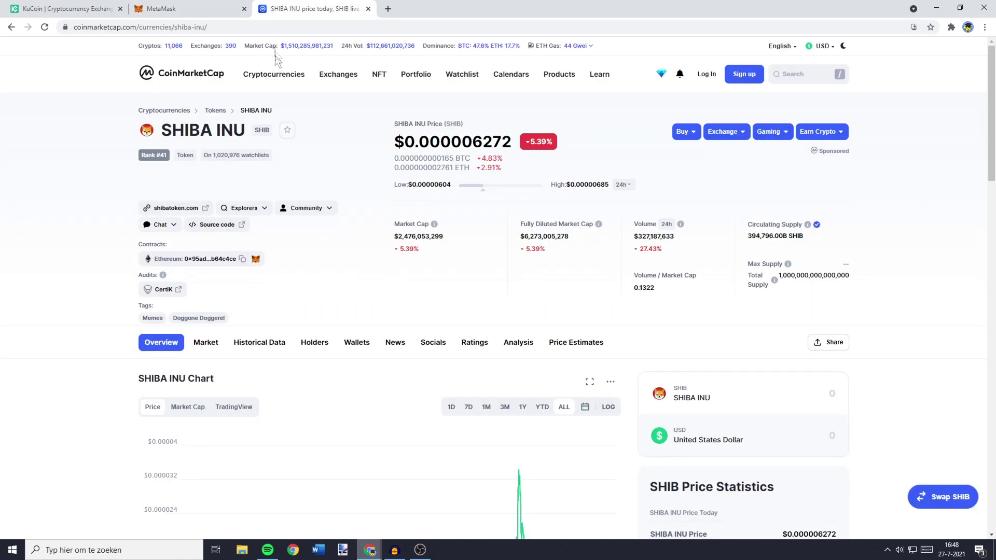
click(255, 260)
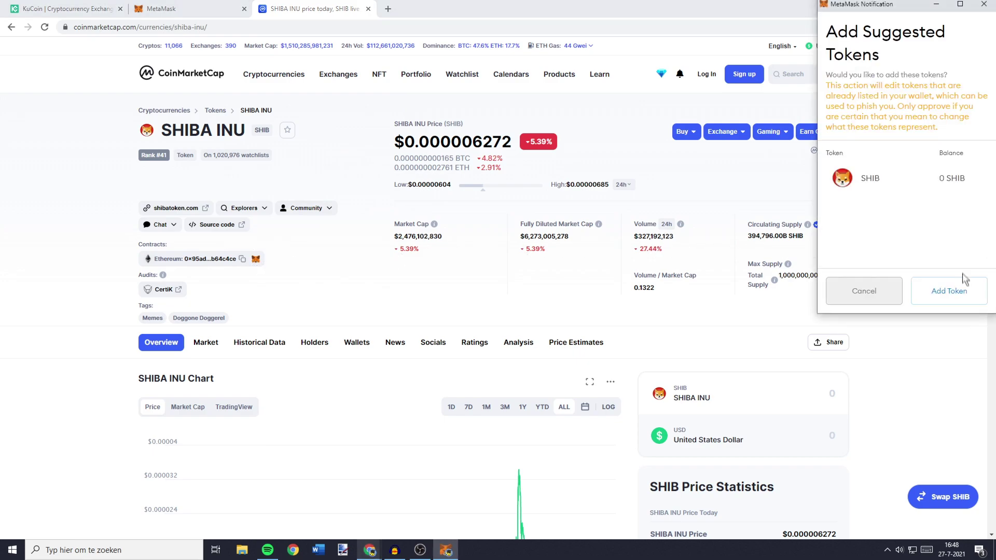
click(951, 292)
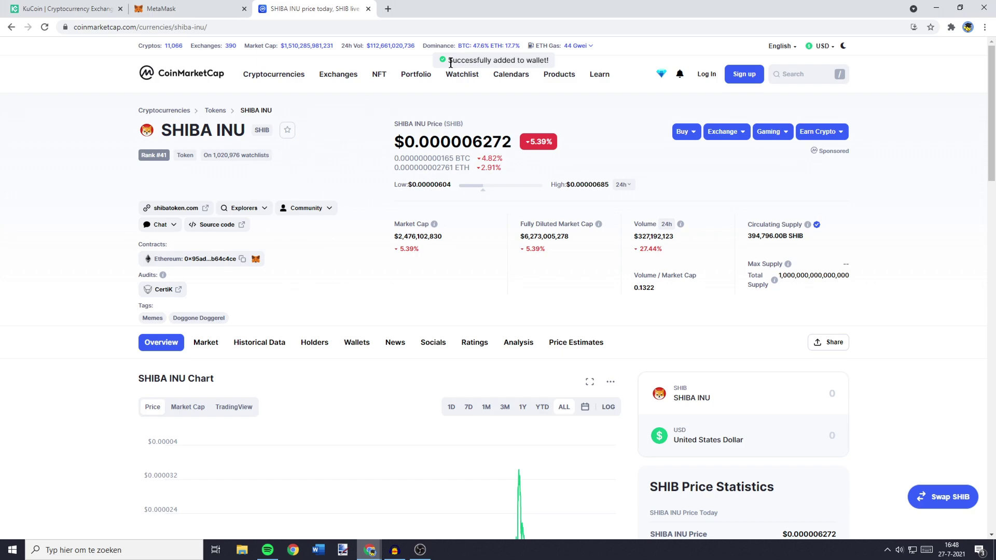
mouse_move(558, 68)
key(ctrl+w)
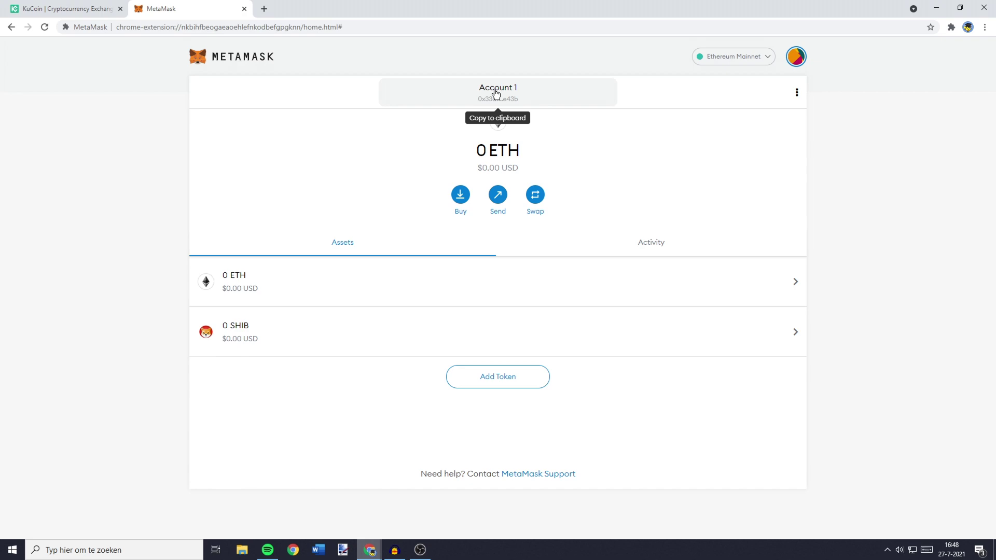
Copy the Account 1 wallet address and switch to the KuCoin withdrawal tab
click(496, 94)
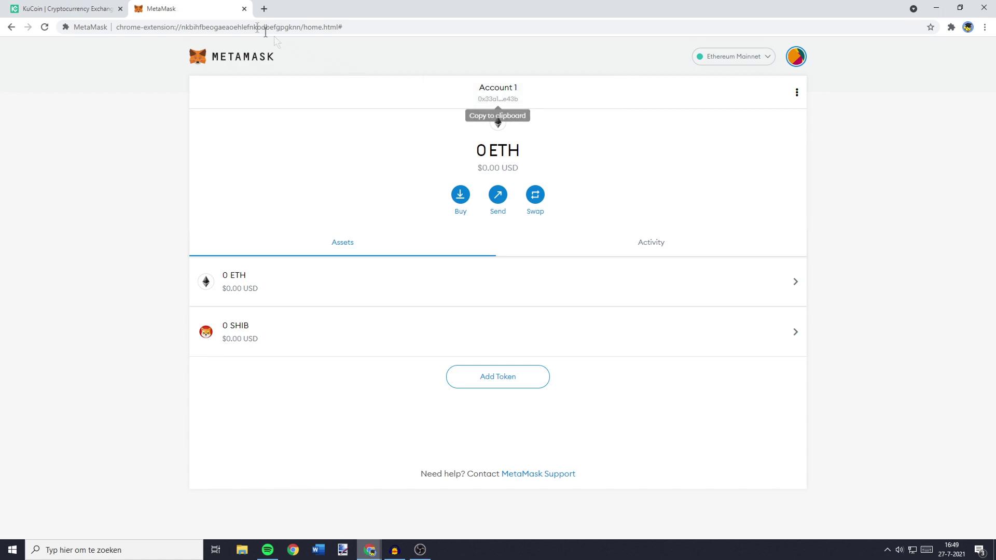
click(103, 9)
Paste the MetaMask address as the withdrawal wallet address and choose the ERC20 network
click(388, 250)
key(ctrl+v)
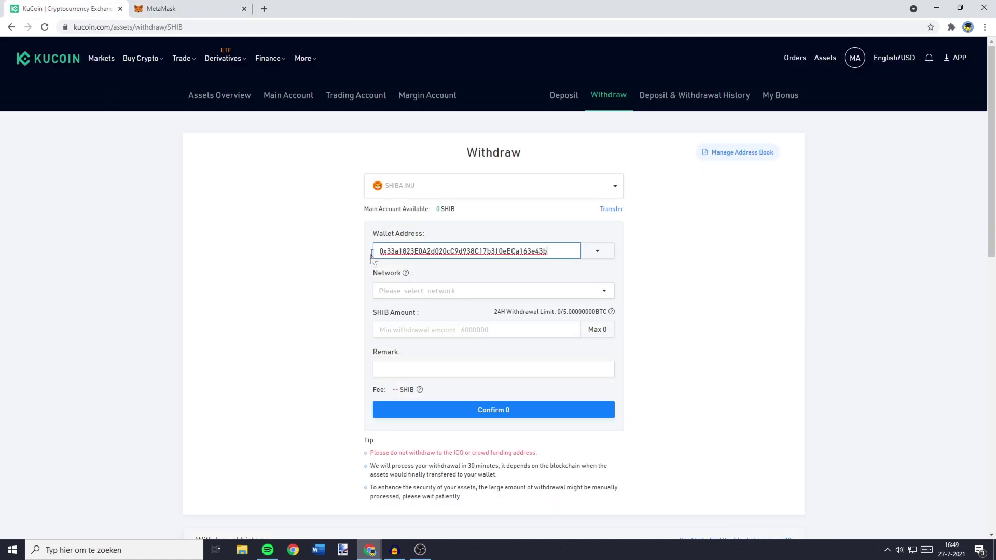
click(391, 297)
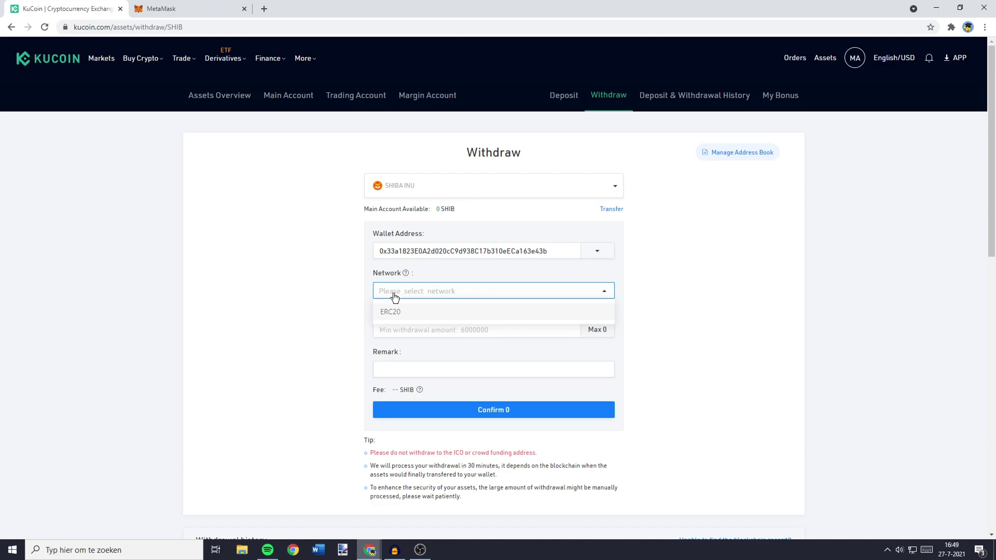
click(396, 311)
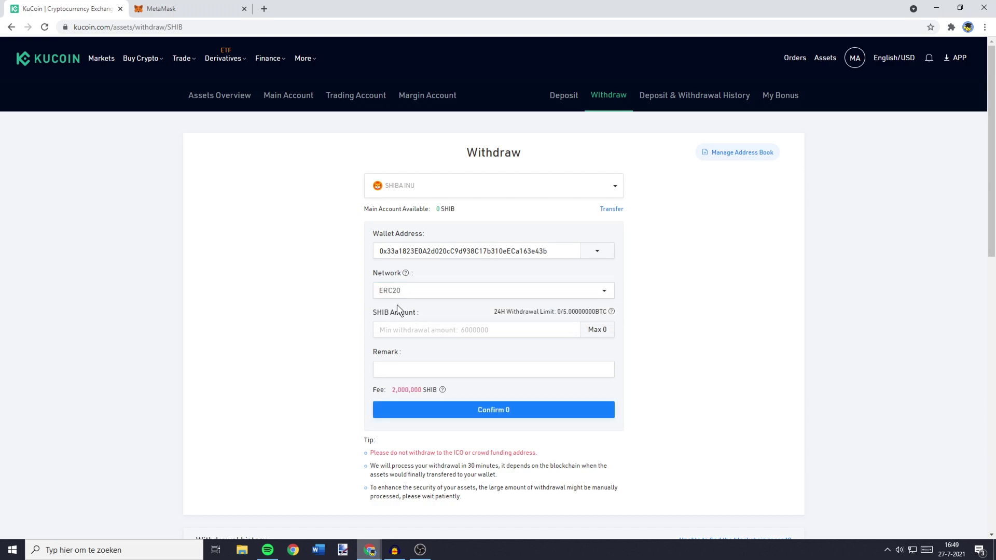
drag(373, 236, 429, 235)
drag(373, 273, 399, 277)
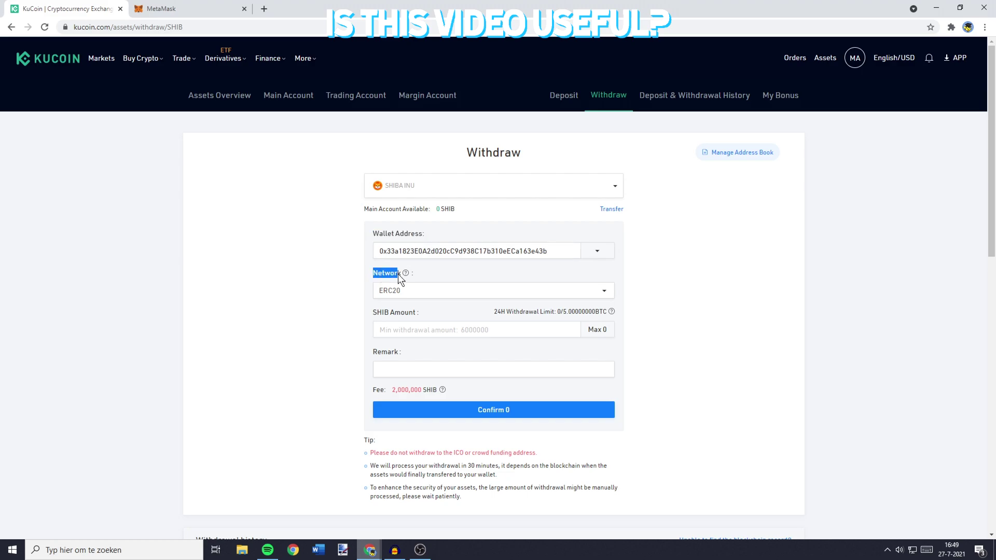
click(400, 278)
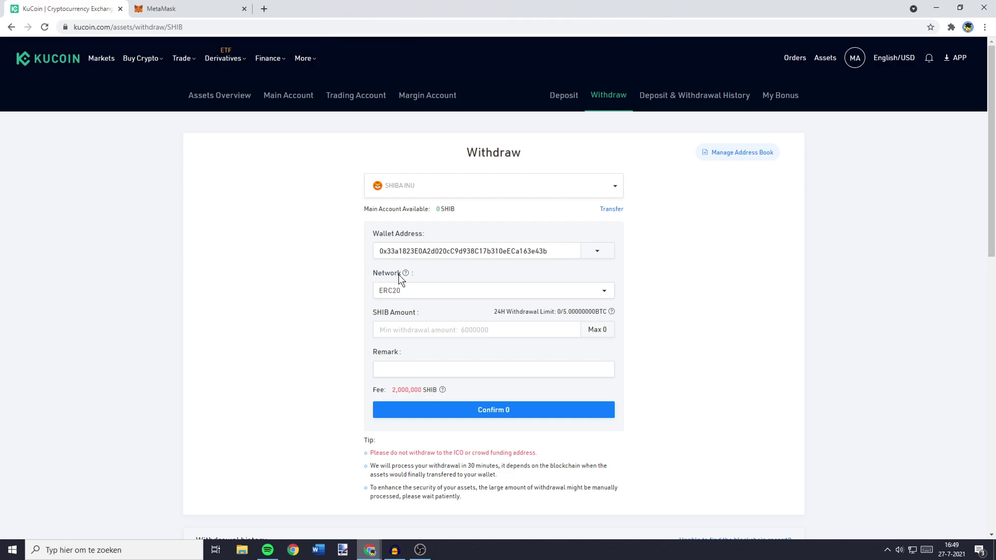
Enter 100000 as the SHIB amount, then use Max to set it to 0.00000000
click(405, 329)
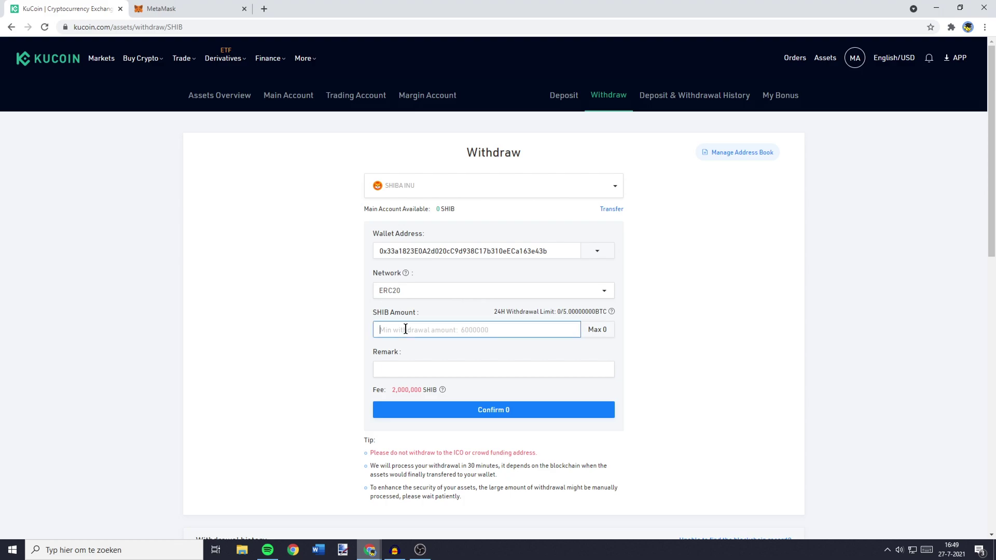
text(100000)
click(597, 329)
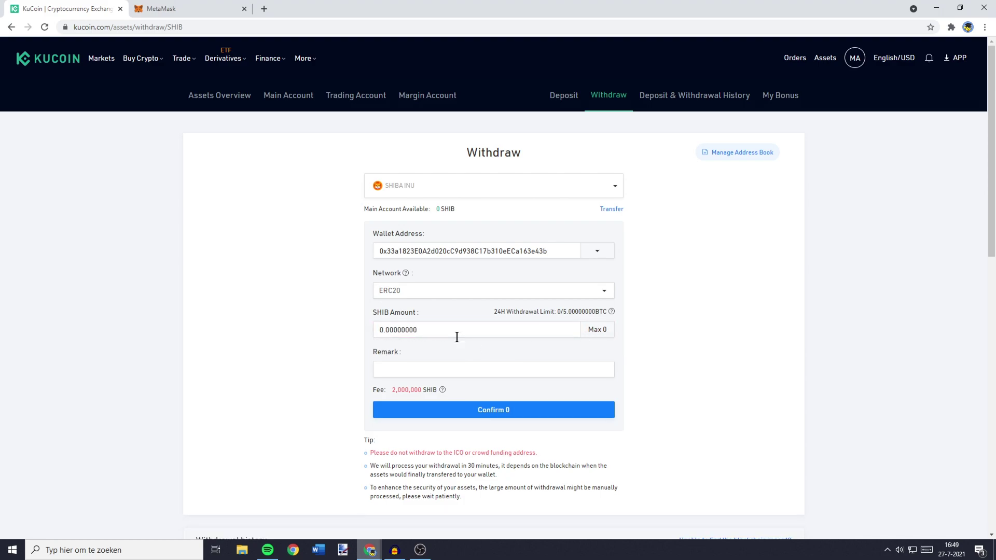